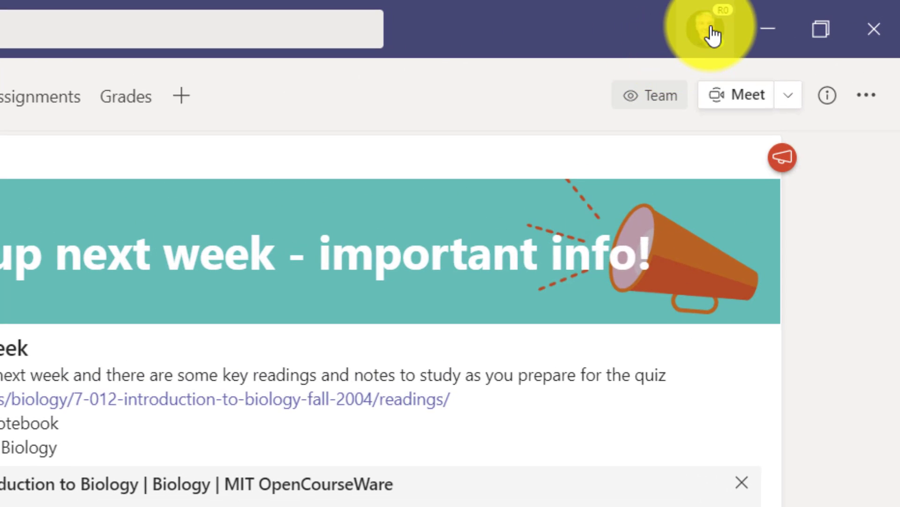
- Open the account's notification settings and set missed activity emails to Daily
left_click(713, 34)
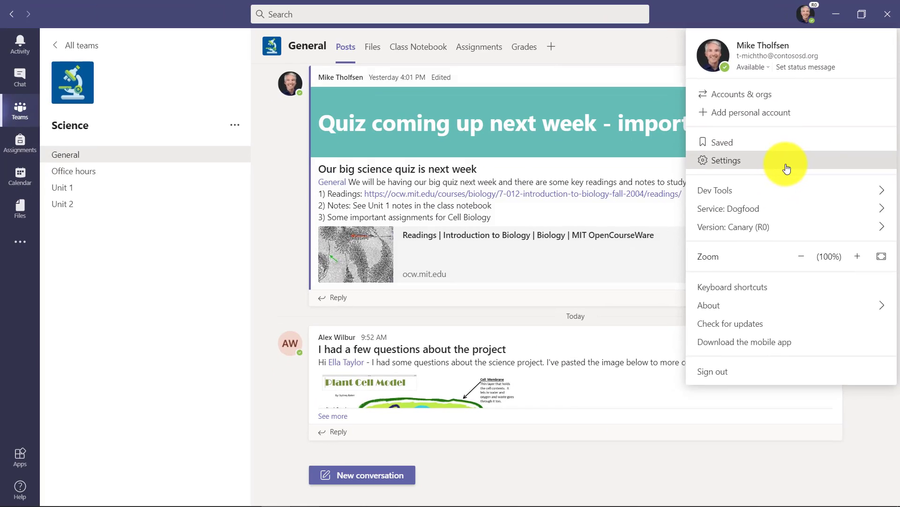
left_click(766, 201)
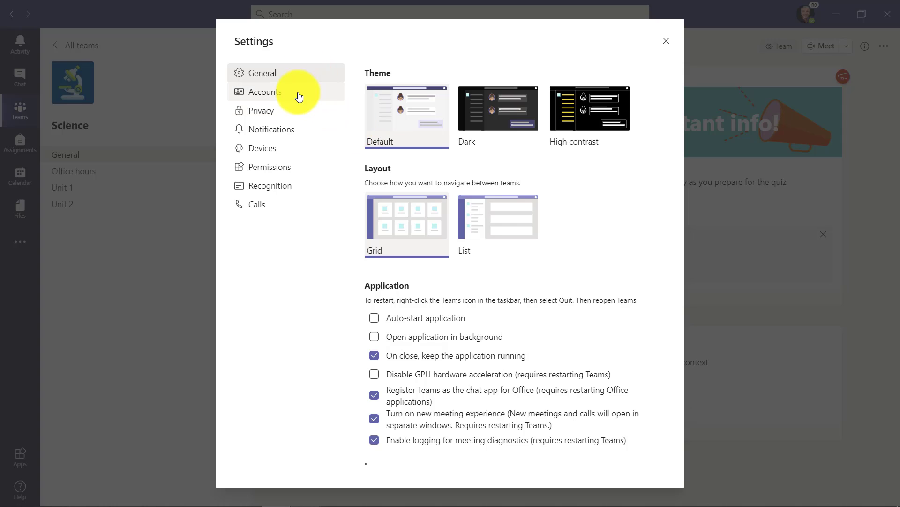
left_click(300, 133)
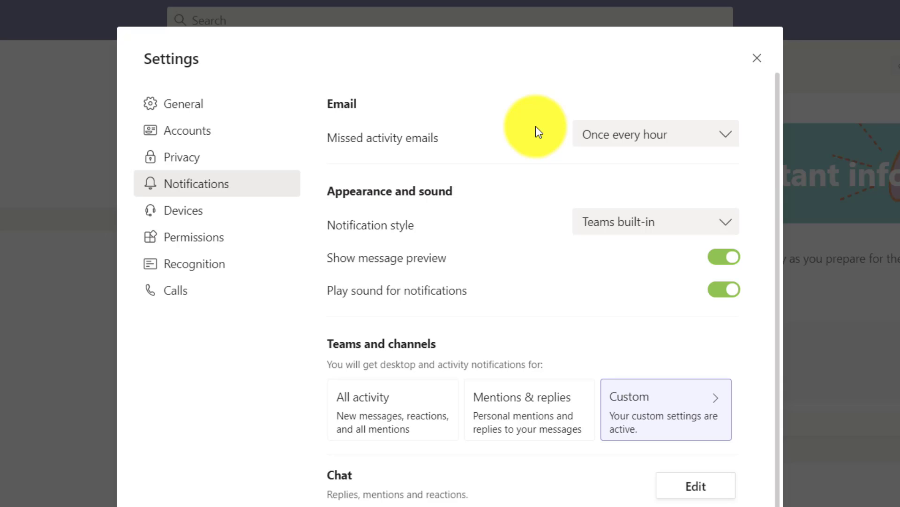
left_click(650, 144)
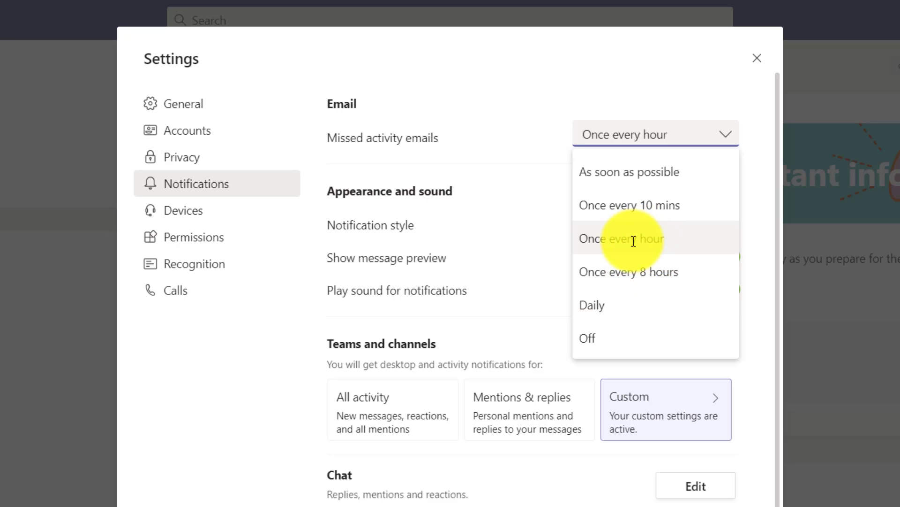
left_click(649, 308)
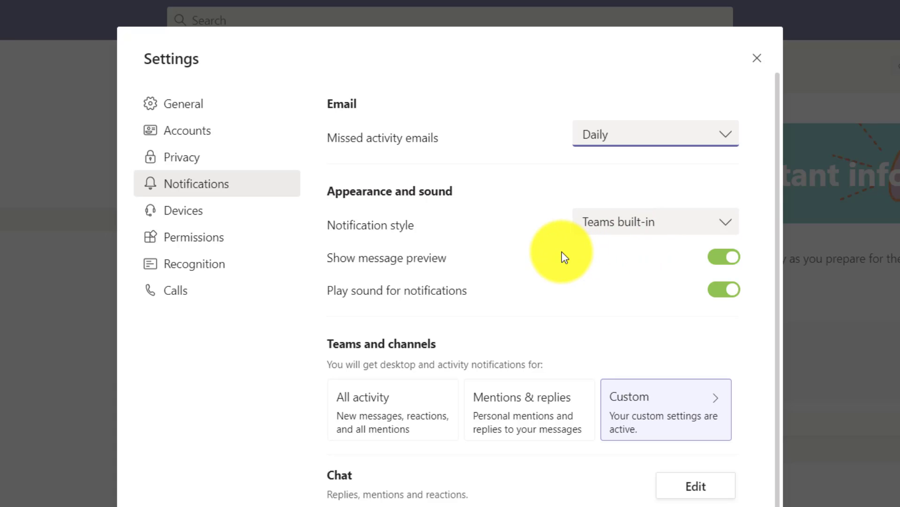
- Set the notification style to Teams built-in and turn off the message preview
left_click(666, 229)
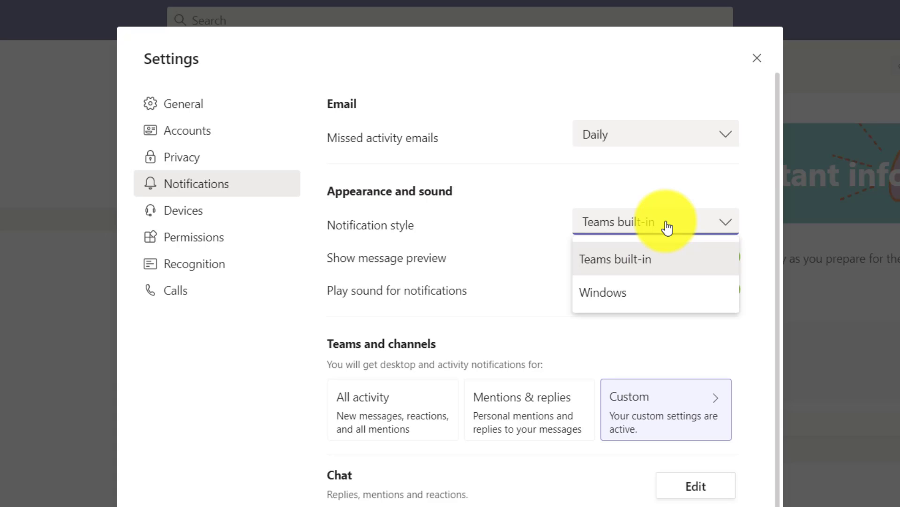
left_click(639, 261)
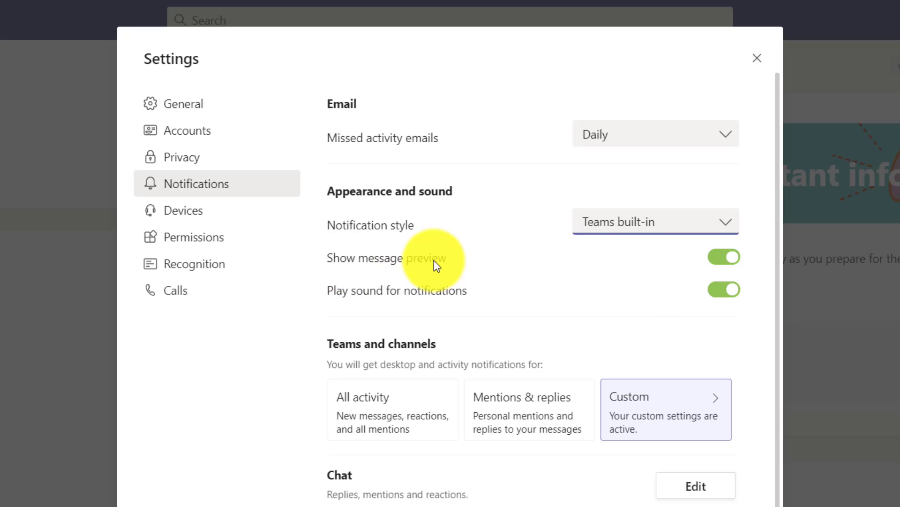
left_click(716, 267)
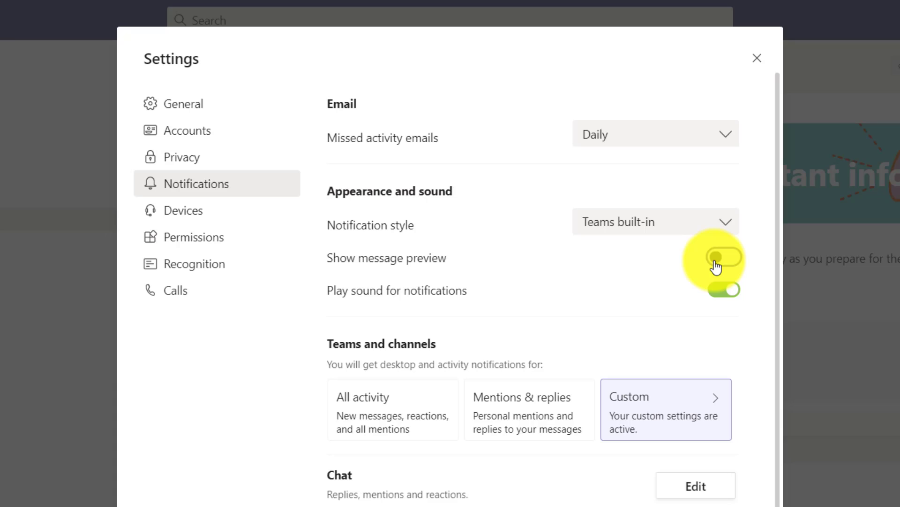
left_click(725, 263)
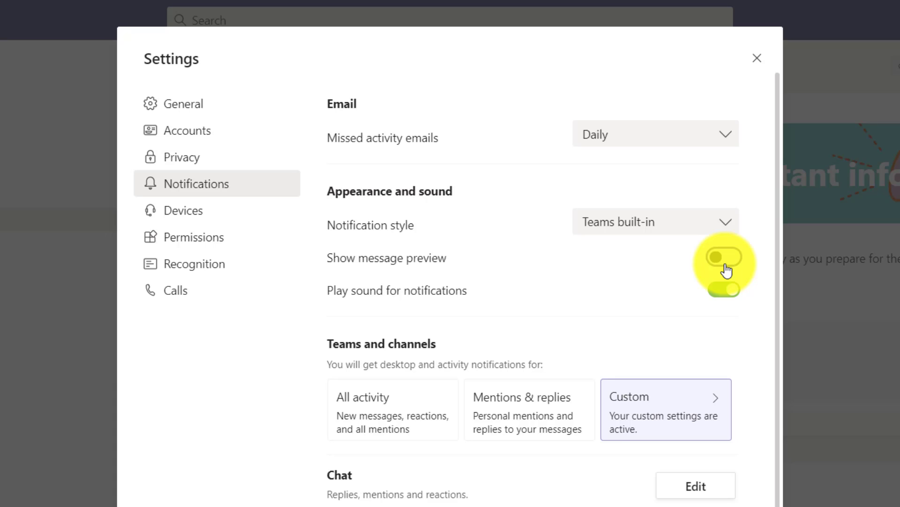
left_click(725, 263)
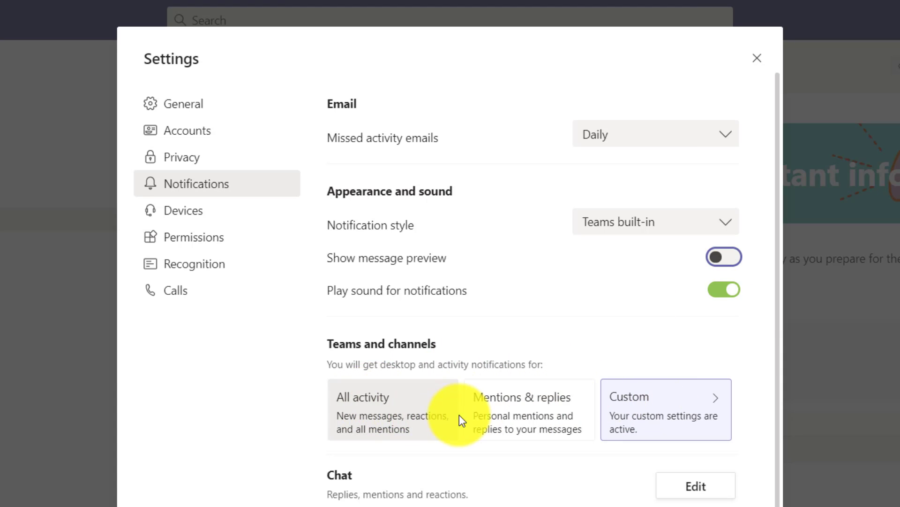
- Switch teams and channels notifications to Custom and choose Banner and feed for team mentions
left_click(372, 412)
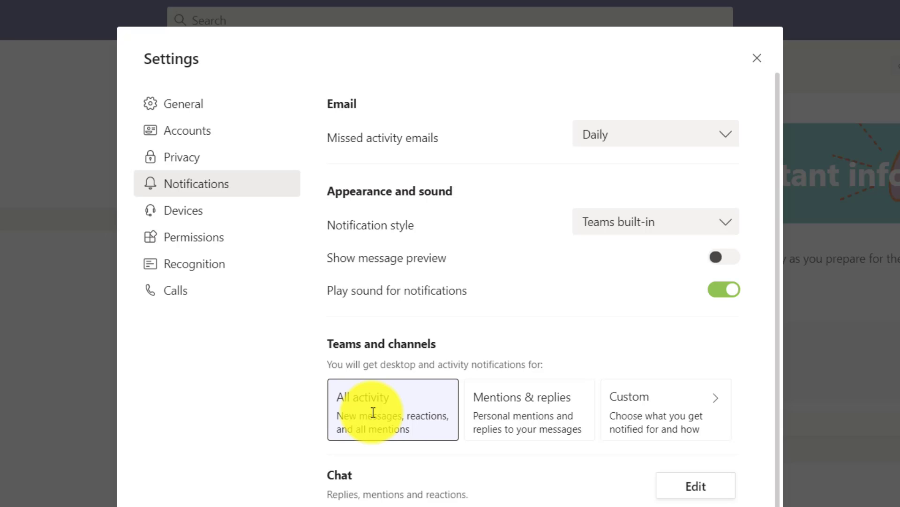
left_click(472, 417)
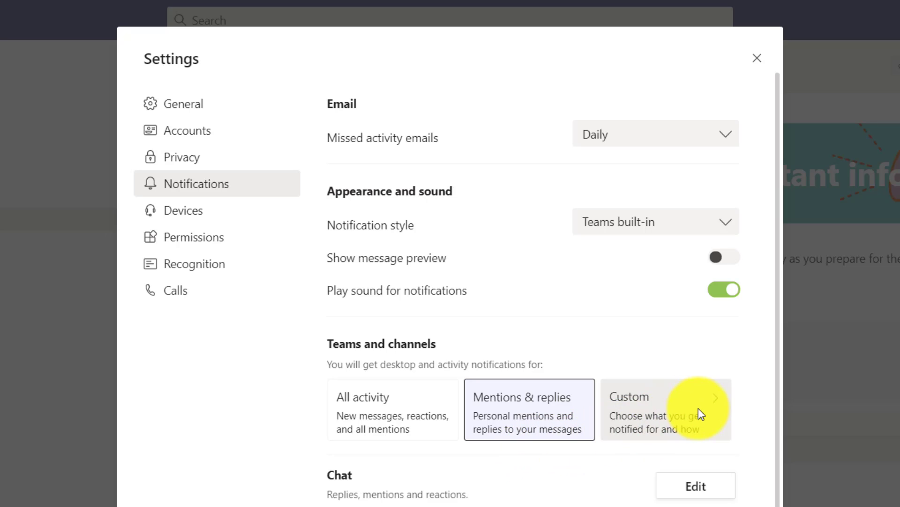
left_click(666, 412)
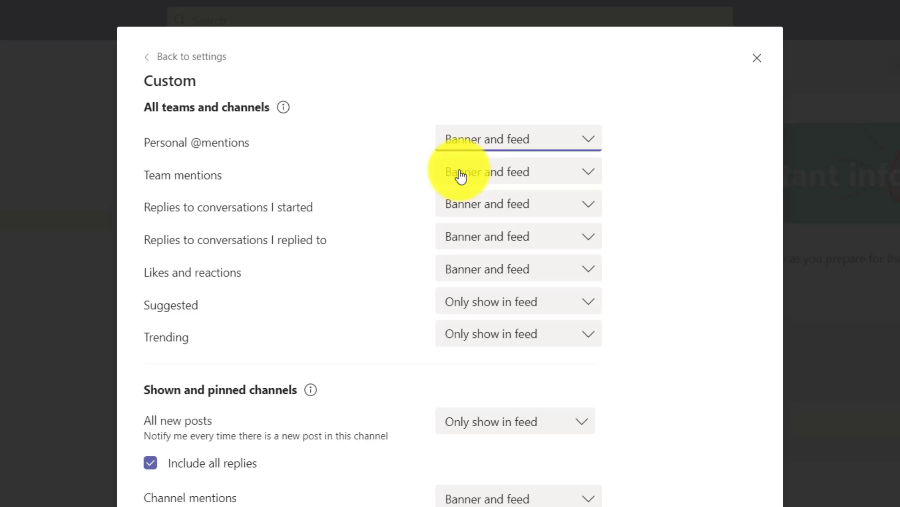
left_click(562, 178)
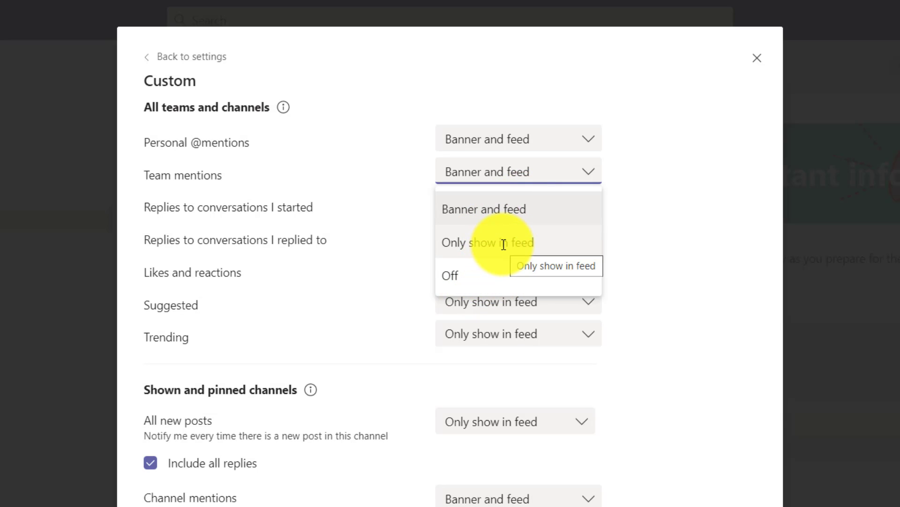
left_click(500, 211)
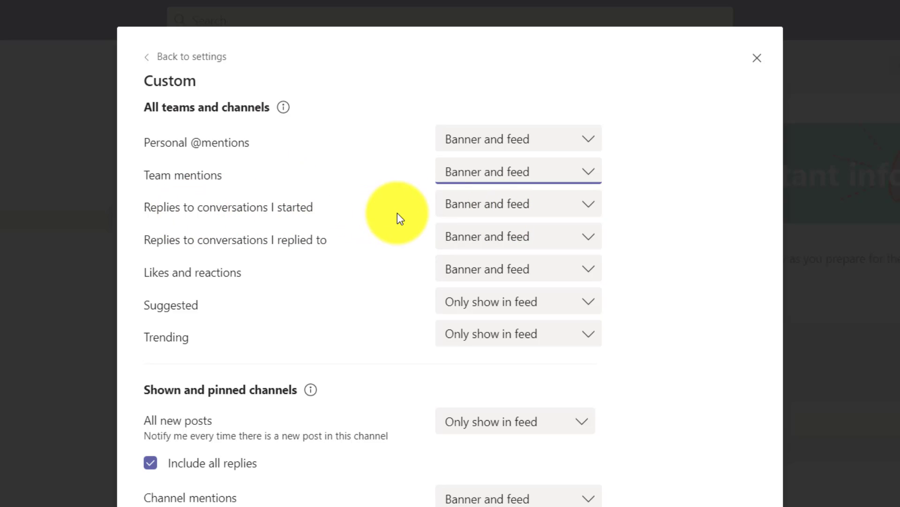
- Check the delivery options for replies to started conversations and set likes and reactions to Only show in feed
left_click(491, 208)
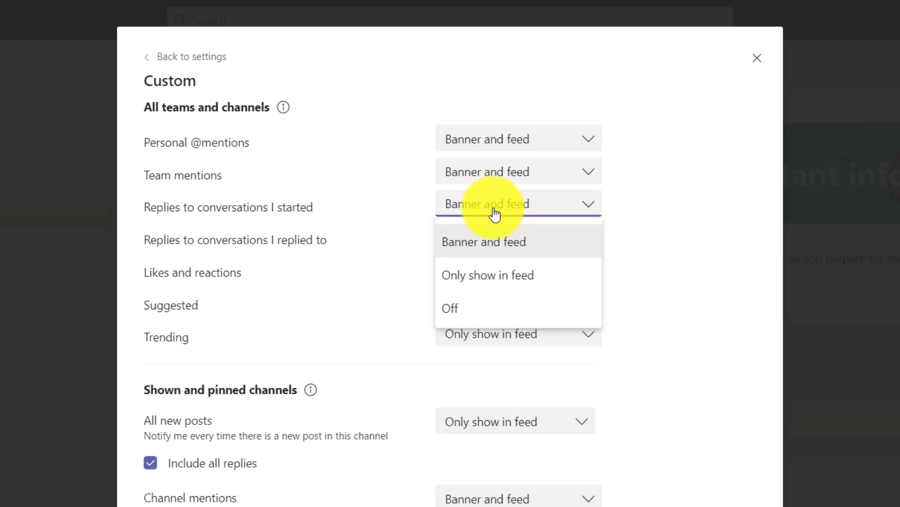
left_click(493, 210)
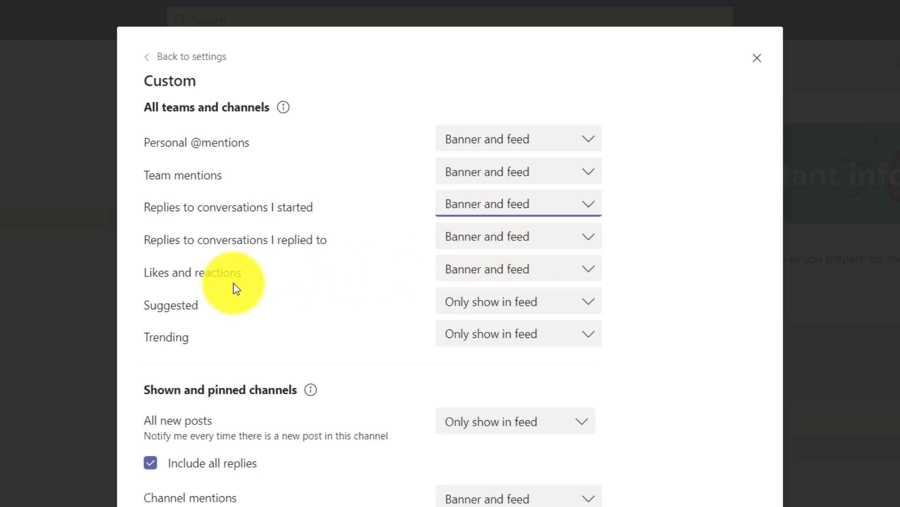
left_click(531, 271)
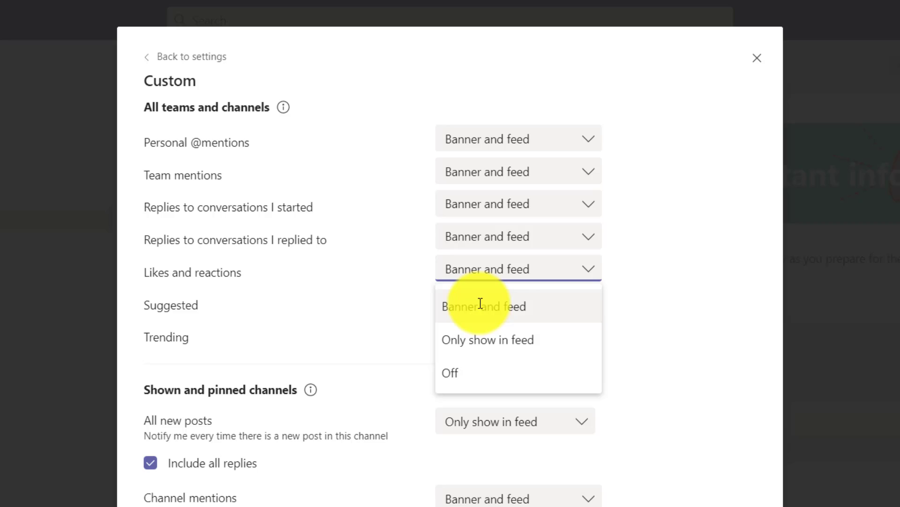
left_click(522, 343)
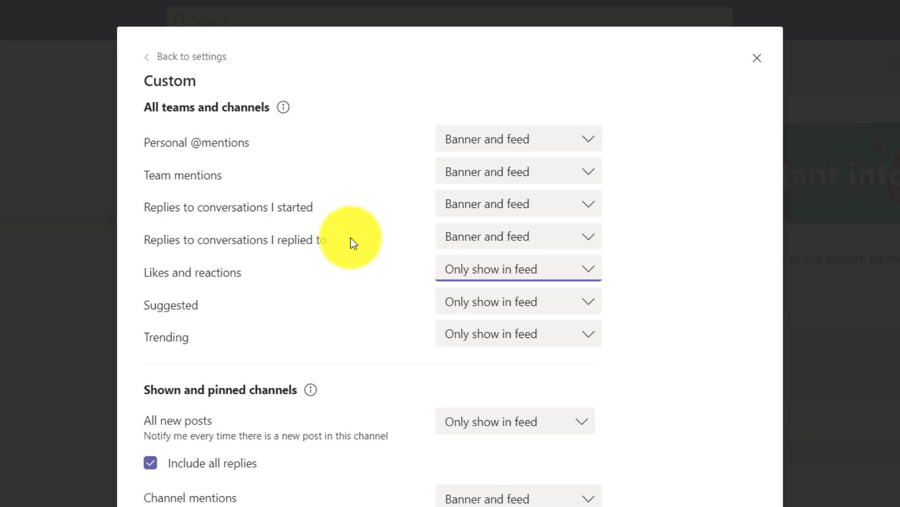
- Set Suggested notifications to Off for all teams and channels and return to the main notification settings
left_click(493, 311)
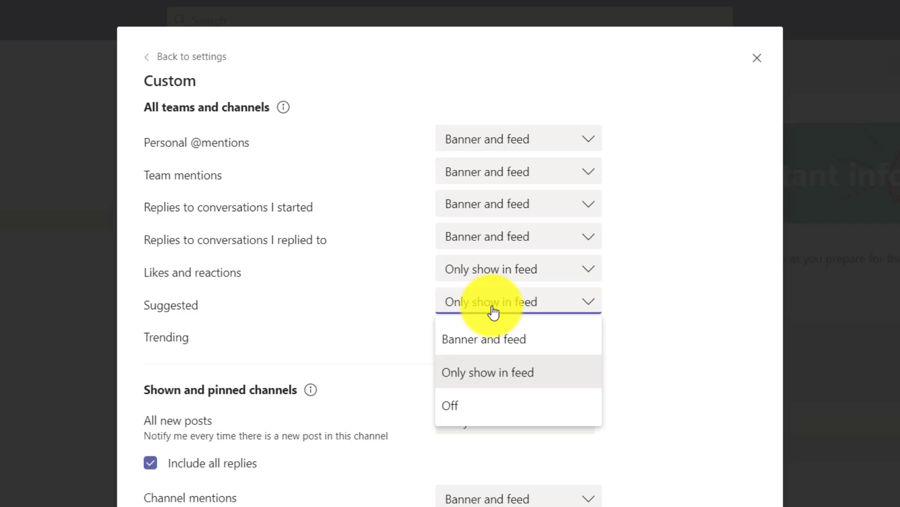
left_click(514, 415)
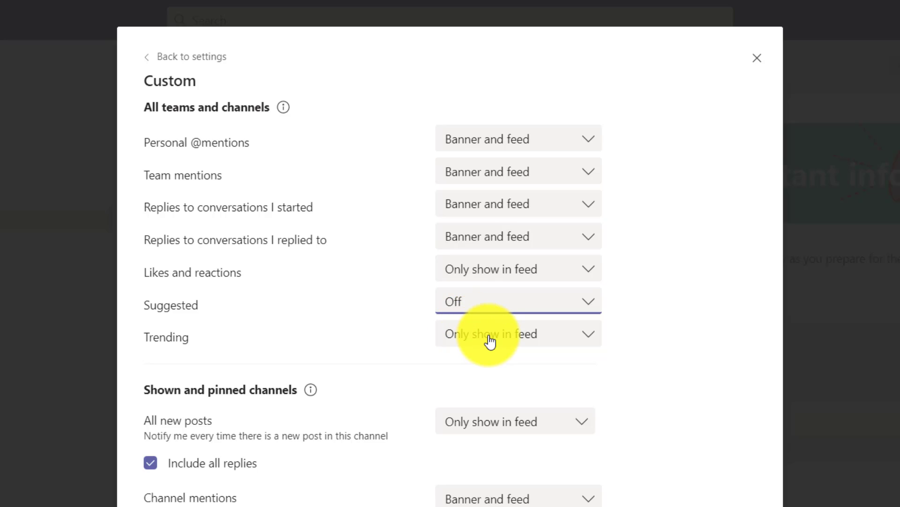
left_click(491, 341)
left_click(491, 342)
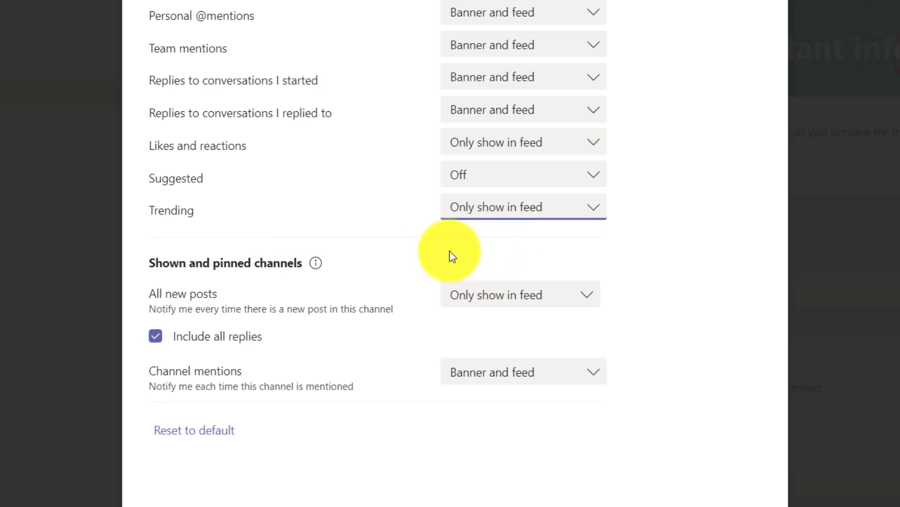
mouse_move(320, 270)
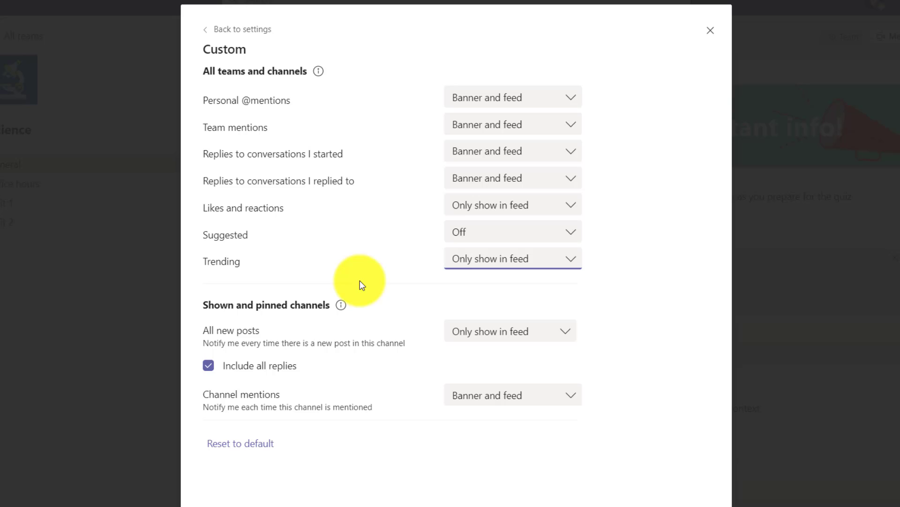
left_click(238, 31)
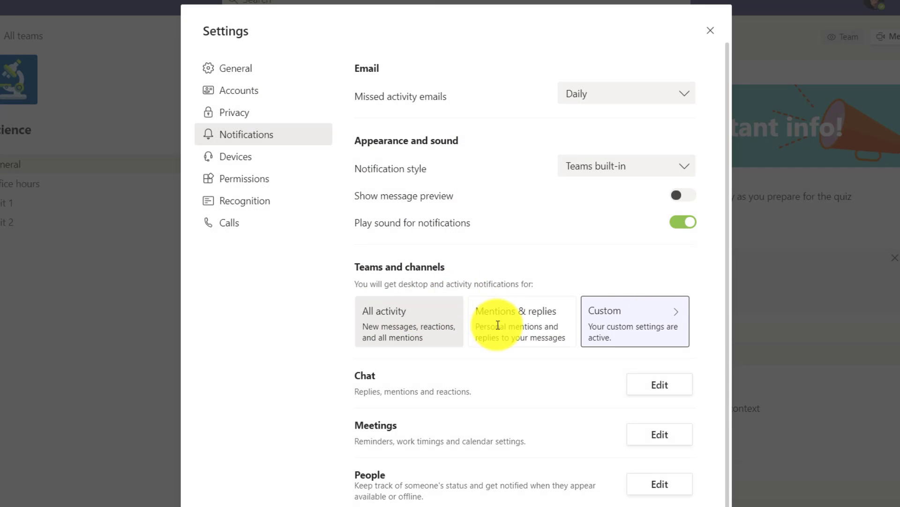
- Edit the chat notifications, setting Replies to Off and Likes and reactions to Only show in feed
scroll(532, 382, "down", 2)
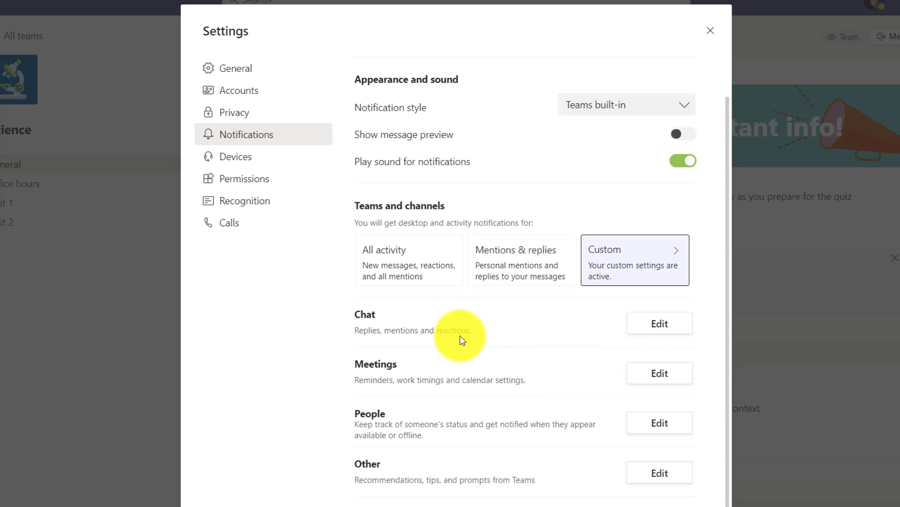
left_click(664, 327)
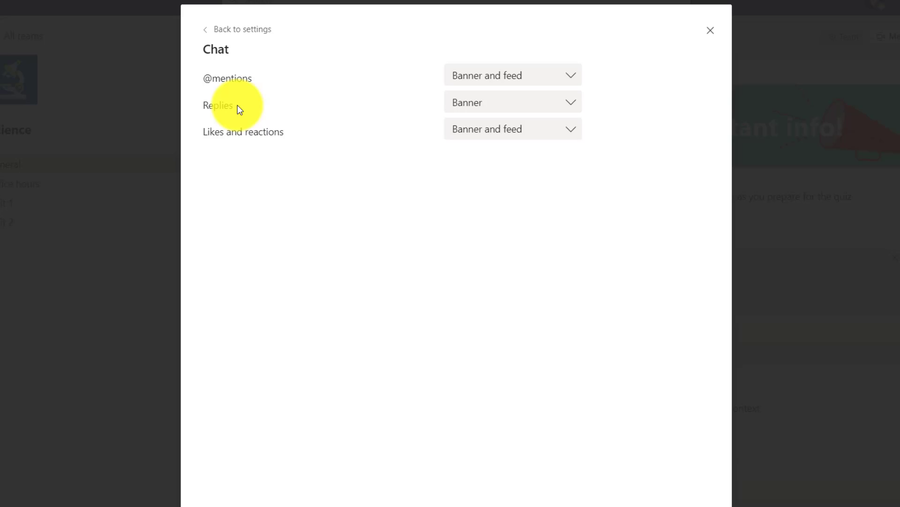
left_click(464, 111)
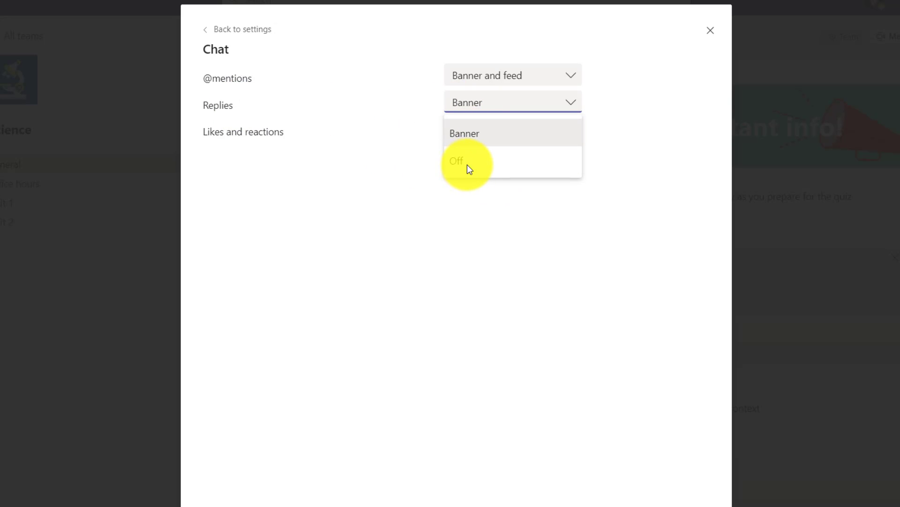
left_click(470, 167)
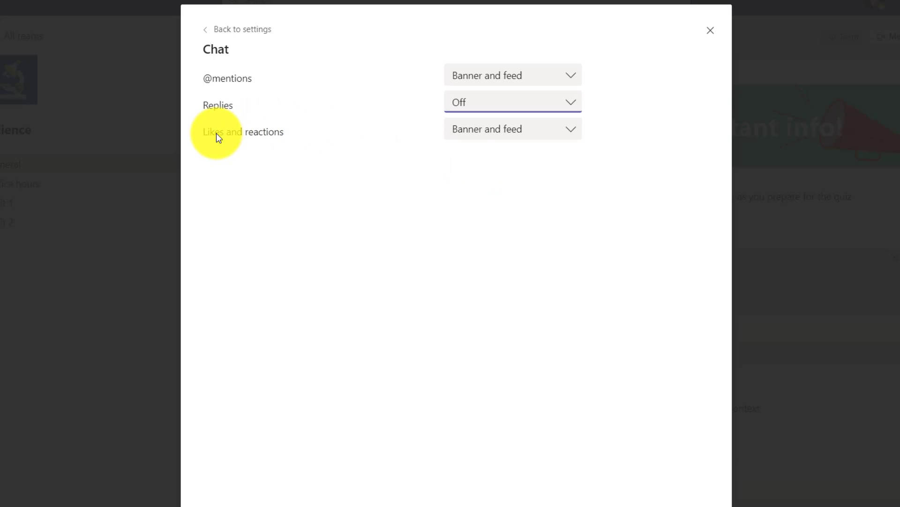
left_click(488, 135)
left_click(509, 189)
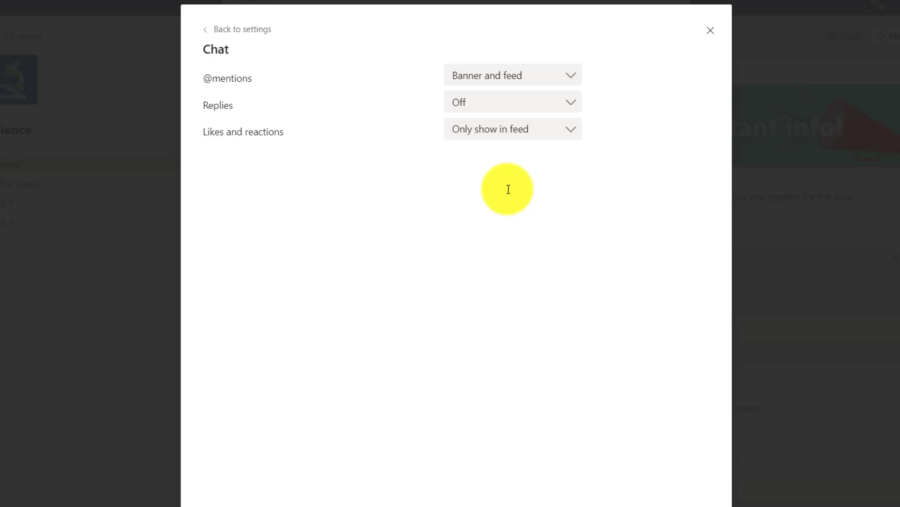
left_click(212, 30)
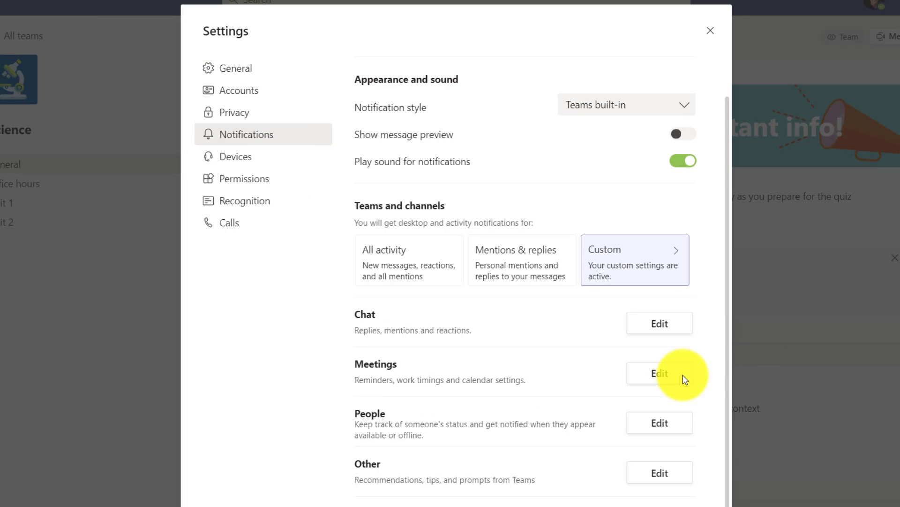
- Edit the meeting notifications, checking the meeting started options and setting meeting chat notifications to Mute
left_click(659, 373)
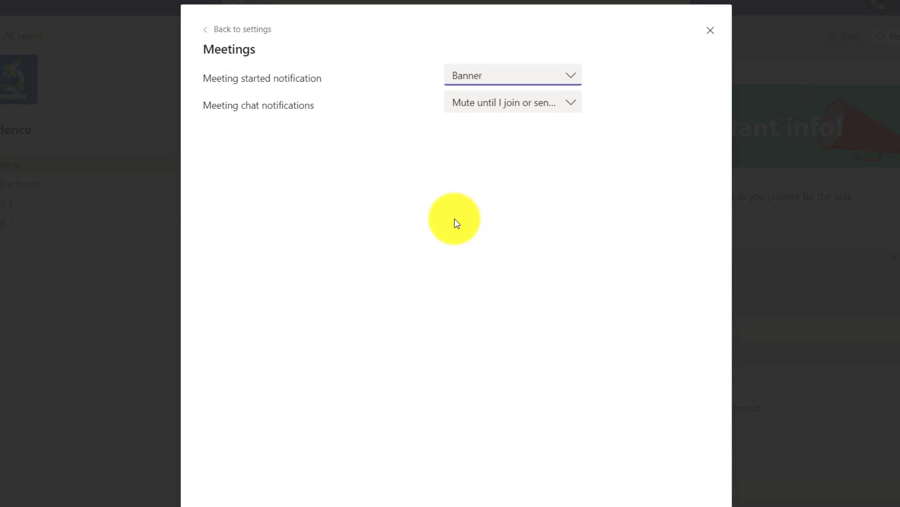
left_click(481, 80)
left_click(481, 81)
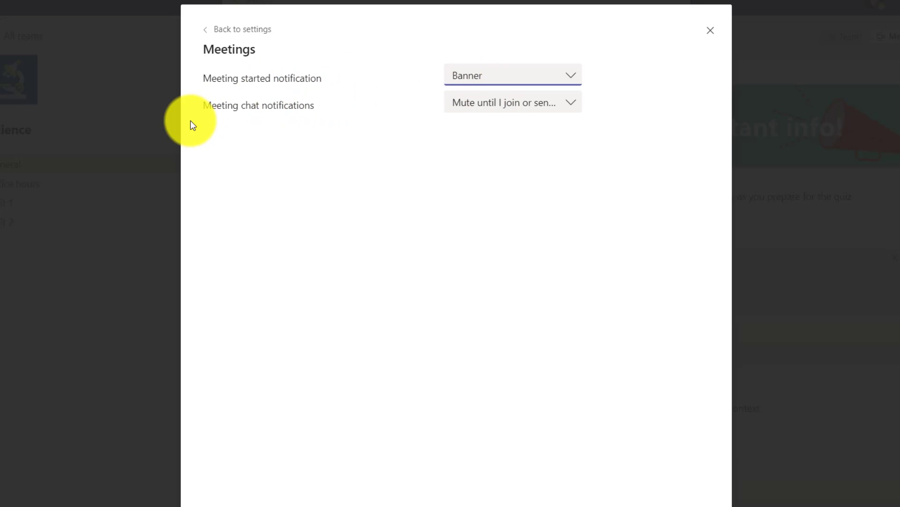
left_click(536, 104)
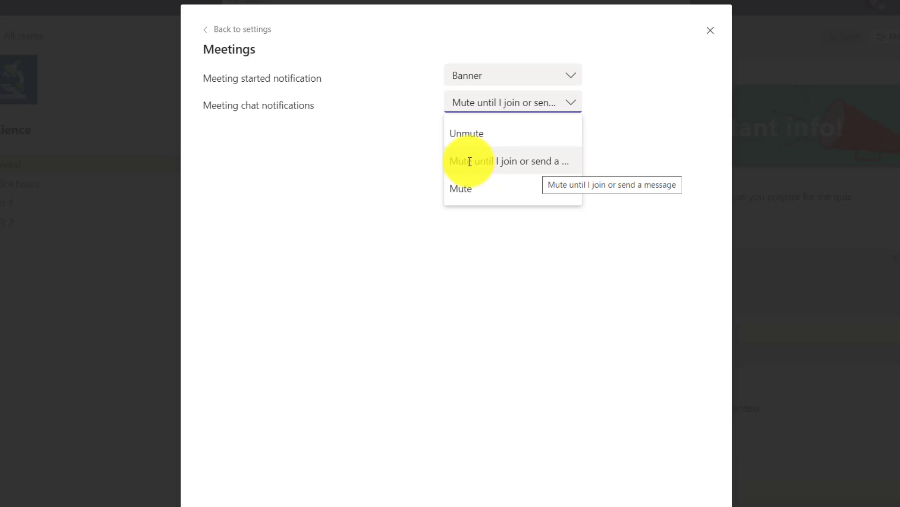
left_click(483, 190)
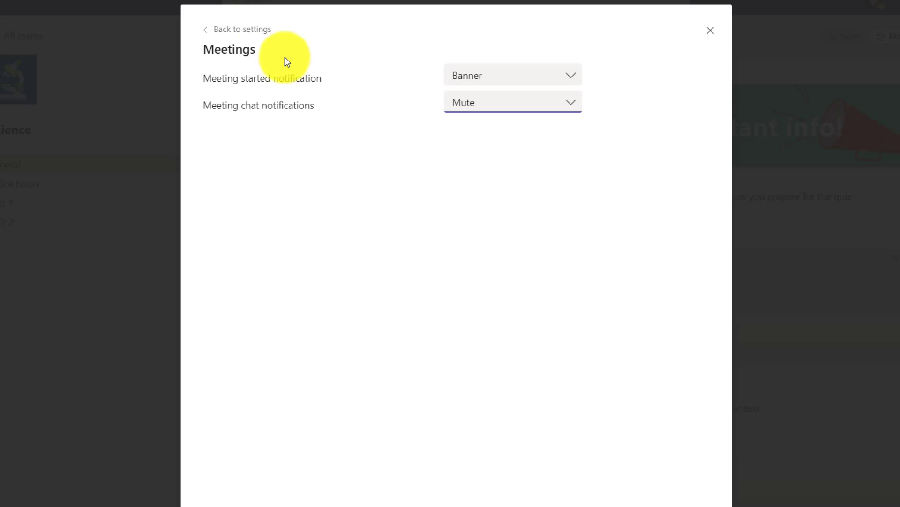
left_click(236, 31)
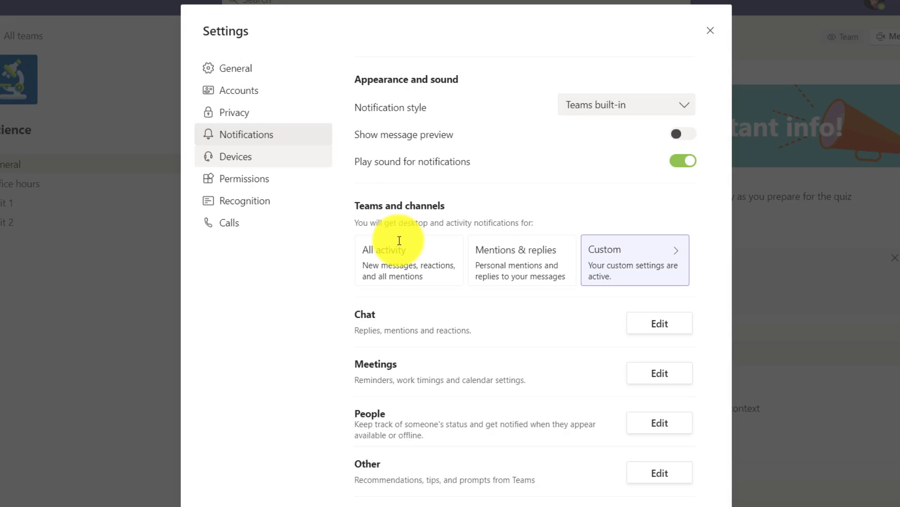
- Search for "MT" in the people status notifications and add the suggested person to follow their status
left_click(659, 434)
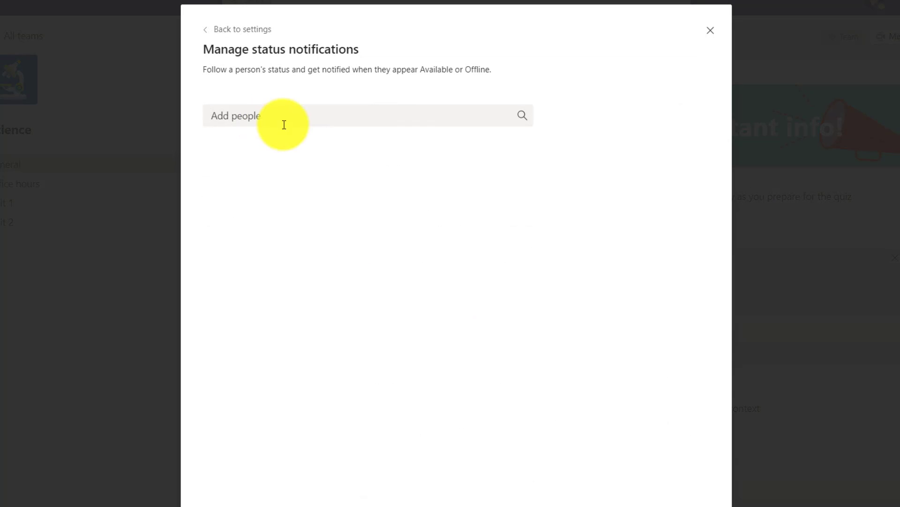
type("MT")
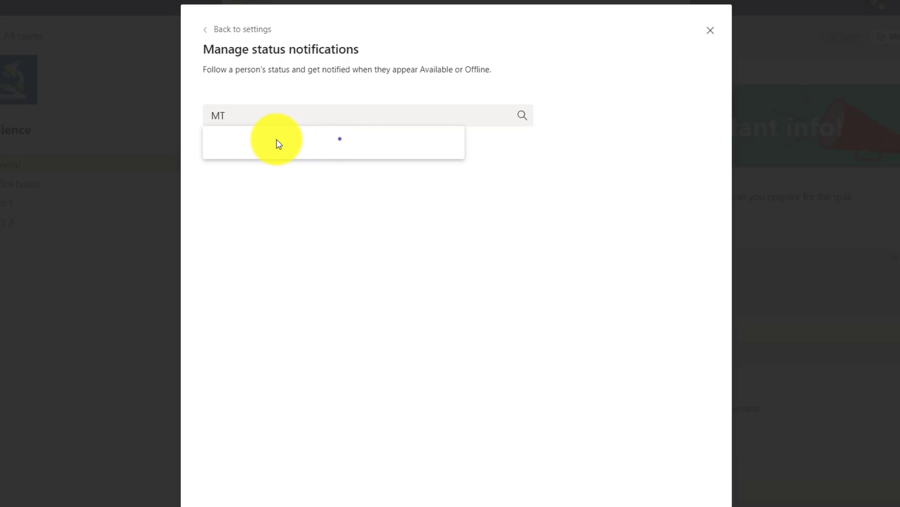
left_click(277, 228)
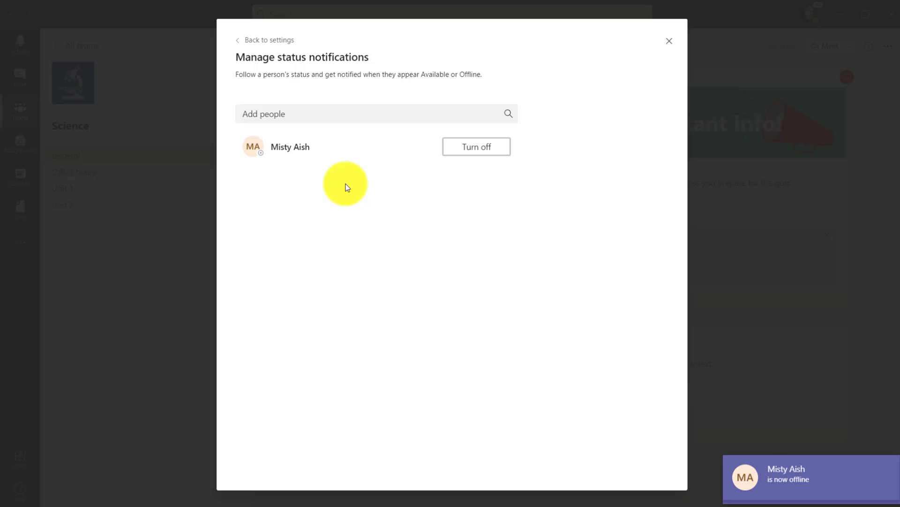
mouse_move(812, 487)
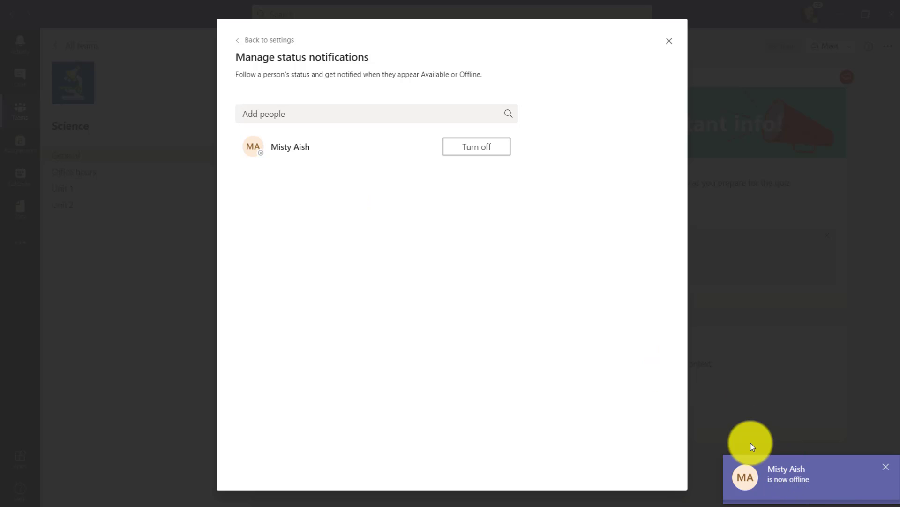